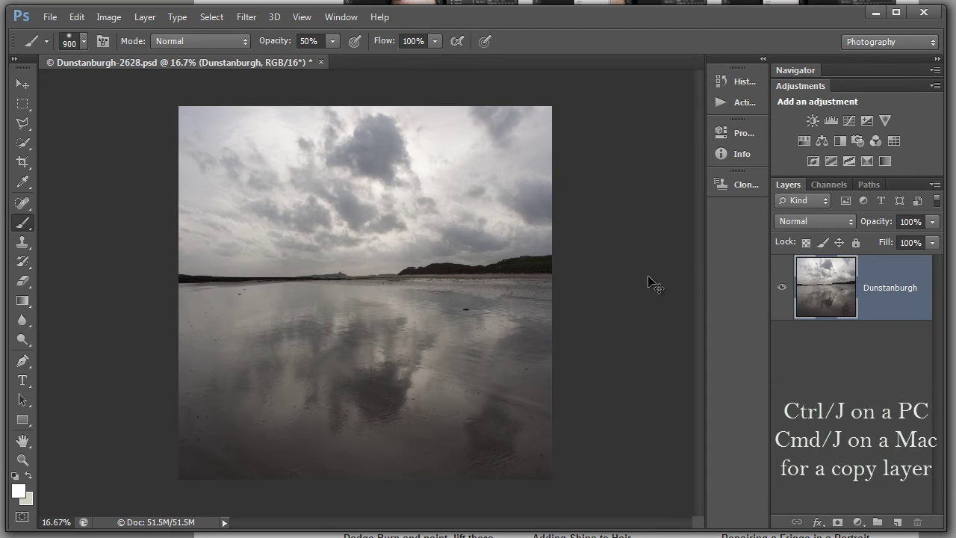
Duplicate the Dunstanburgh layer and rename the copy "Hard Light".
key("ctrl+j")
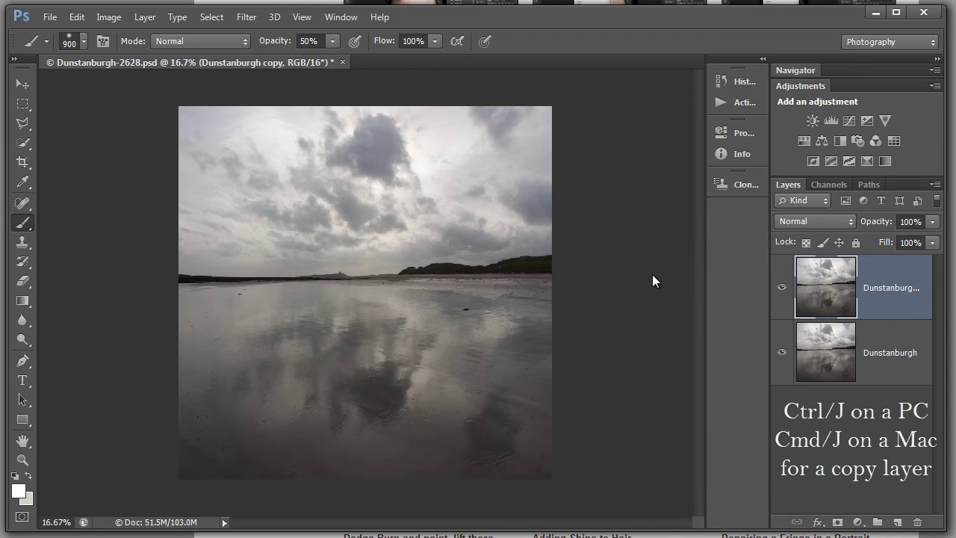
double_click(875, 290)
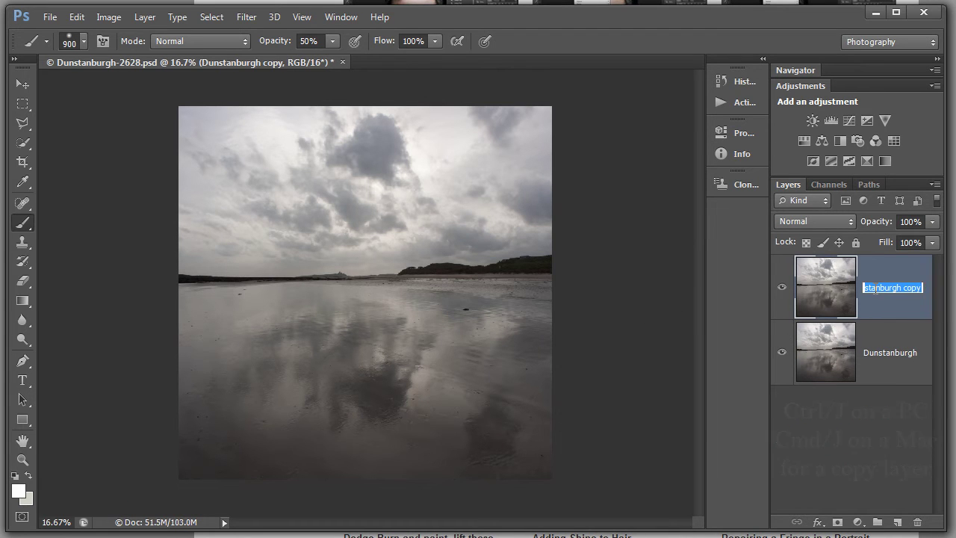
type("Hard Ligh")
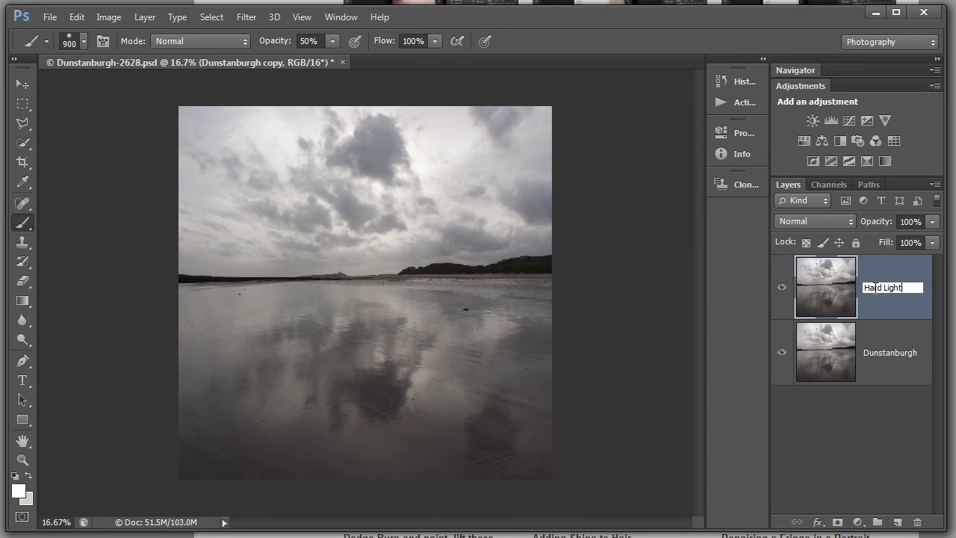
type("t")
key("Return")
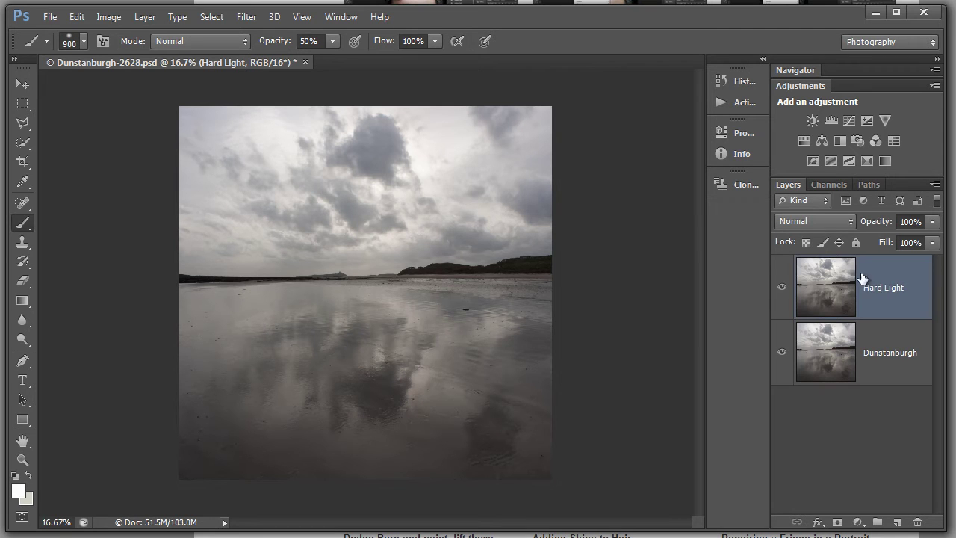
Set the Hard Light layer's blend mode to Hard Light and toggle its visibility to compare the effect.
left_click(852, 221)
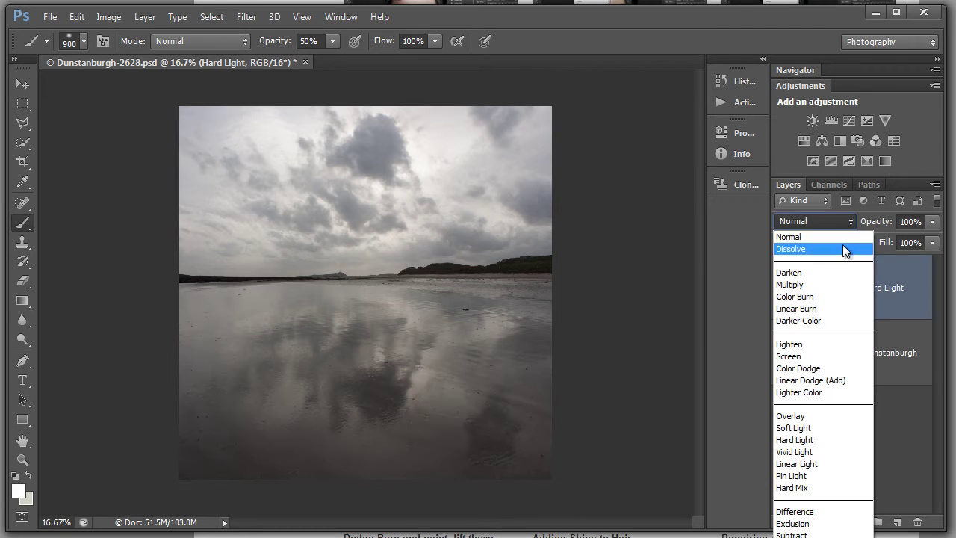
left_click(796, 441)
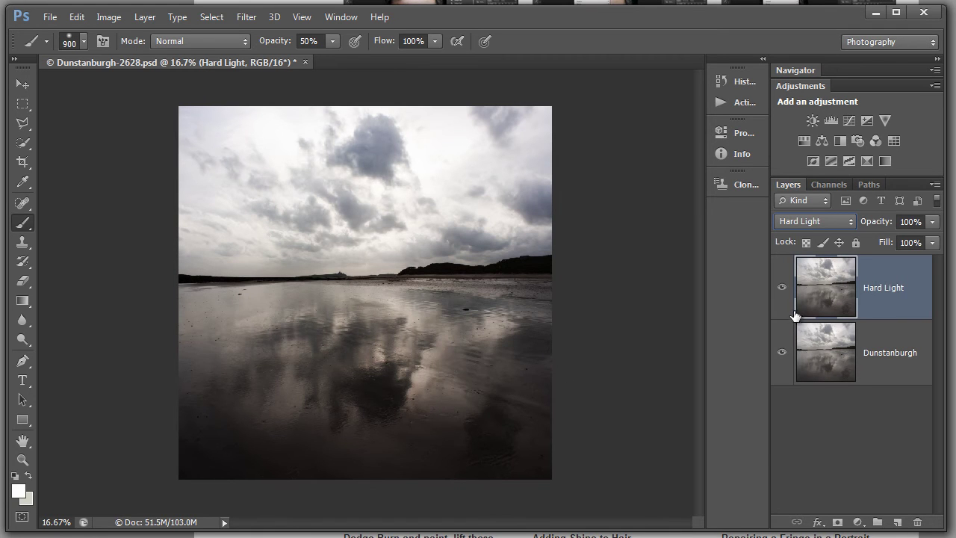
left_click(782, 289)
left_click(782, 290)
left_click(781, 288)
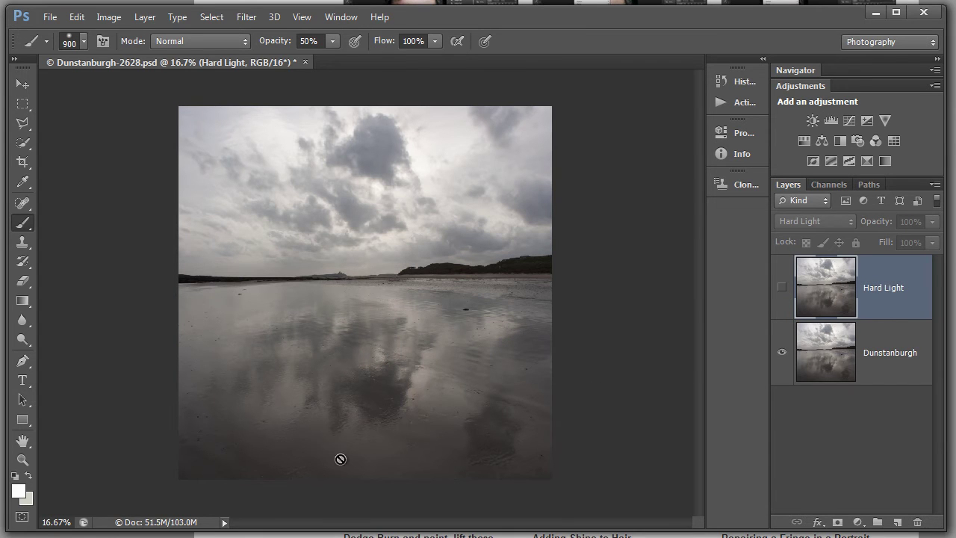
left_click(781, 287)
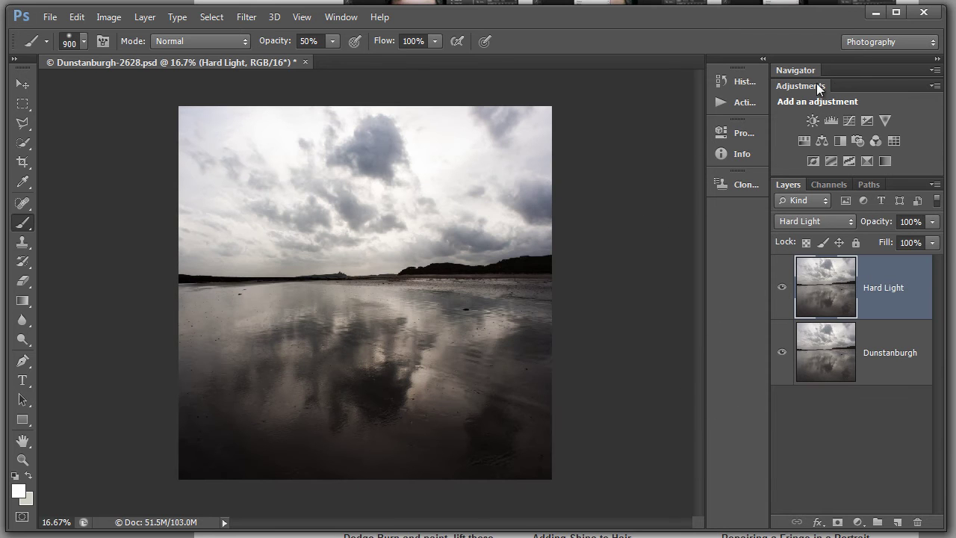
Add a Brightness/Contrast adjustment layer with brightness 118 and contrast -23.
left_click(813, 120)
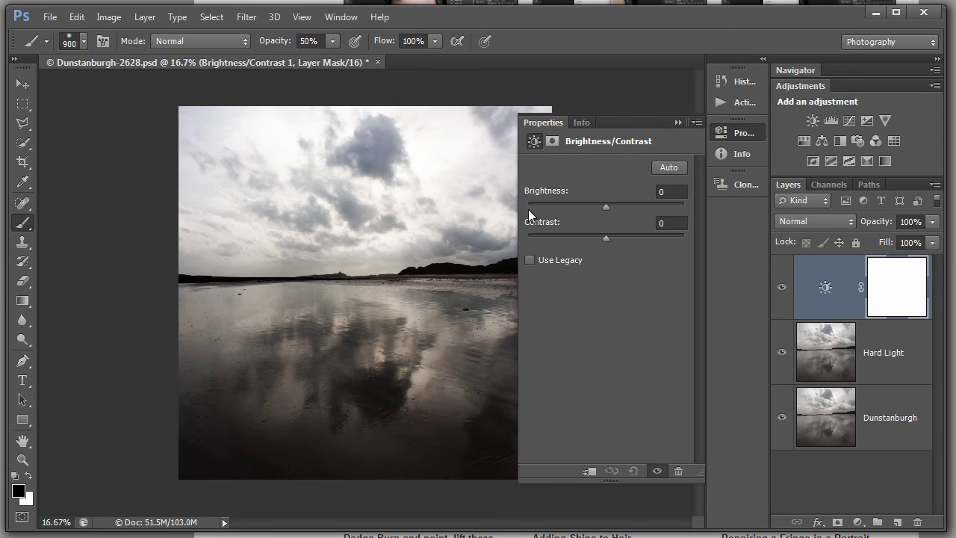
left_click_drag(607, 207, 640, 204)
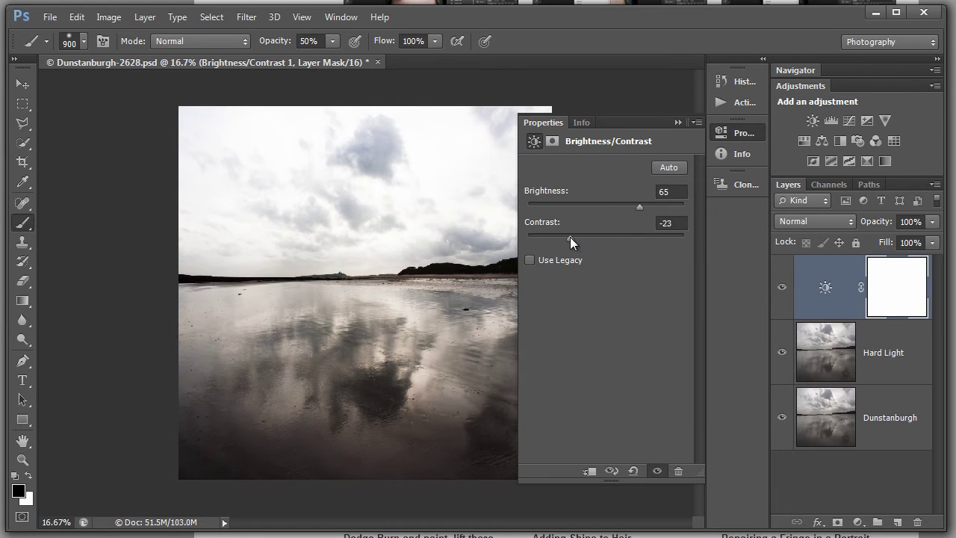
left_click_drag(642, 205, 661, 203)
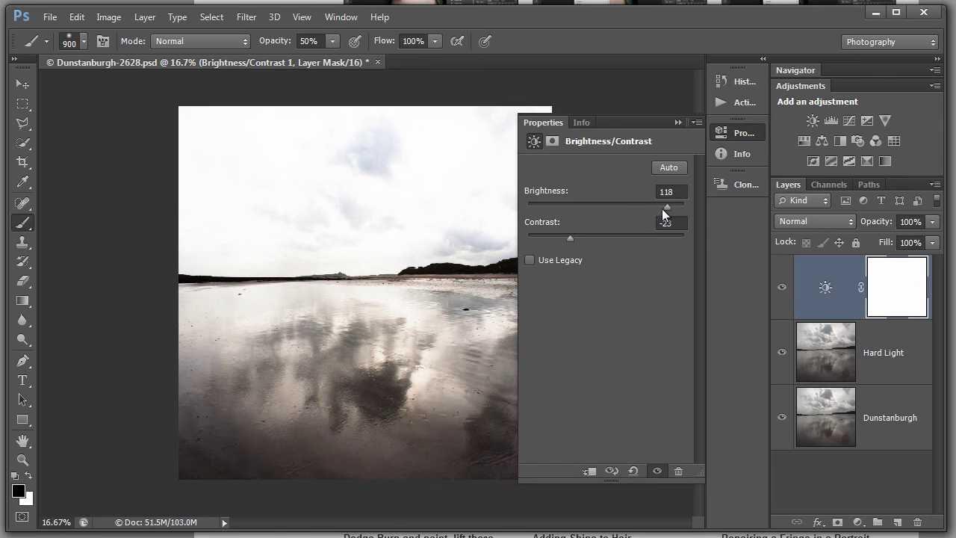
left_click(678, 122)
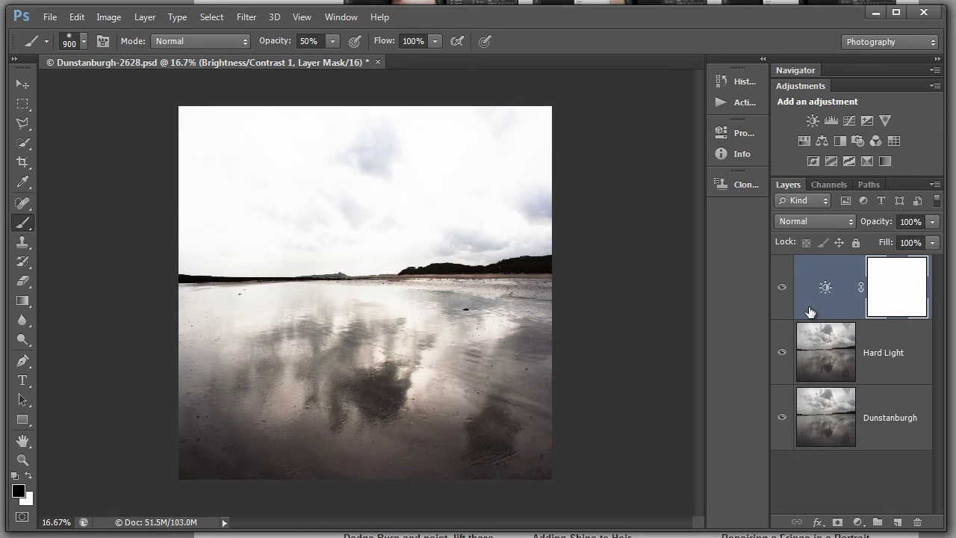
Invert the adjustment's mask to black, paint white at 30% opacity over the wet sand in the foreground, and compare with the original.
left_click_drag(810, 311, 812, 314)
key("ctrl+i")
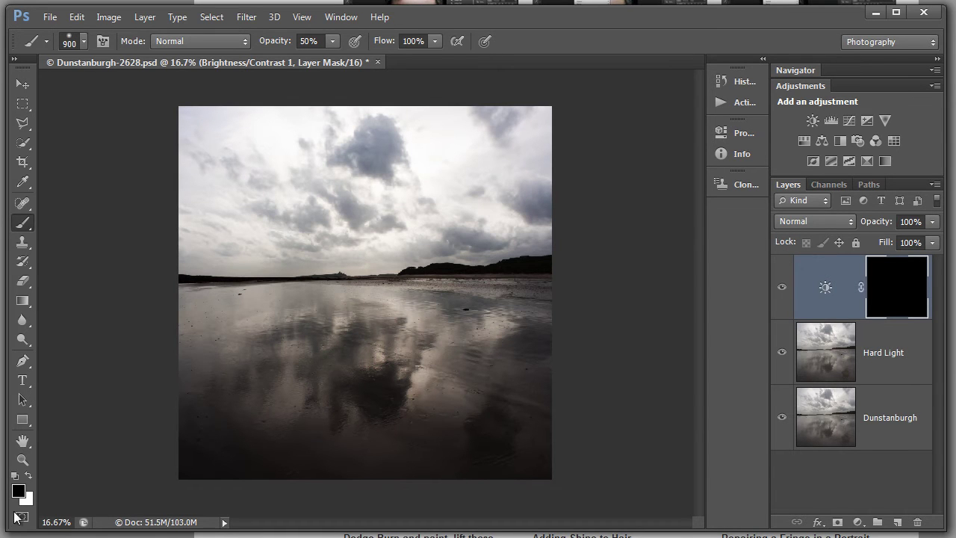
left_click(29, 475)
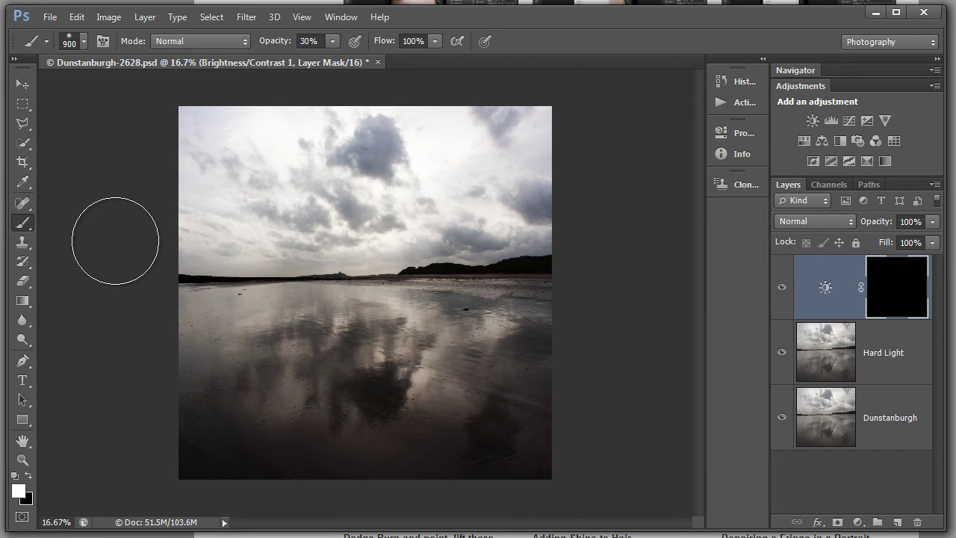
mouse_move(154, 386)
left_mouse_down()
mouse_move(227, 440)
mouse_move(178, 436)
mouse_move(226, 446)
mouse_move(475, 442)
mouse_move(515, 431)
mouse_move(540, 409)
mouse_move(422, 447)
mouse_move(127, 445)
mouse_move(170, 427)
mouse_move(180, 410)
mouse_move(128, 428)
mouse_move(158, 449)
mouse_move(206, 454)
mouse_move(495, 454)
mouse_move(555, 432)
mouse_move(564, 353)
mouse_move(612, 383)
mouse_move(550, 467)
mouse_move(575, 460)
mouse_move(117, 459)
mouse_move(201, 460)
mouse_move(187, 455)
mouse_move(206, 450)
mouse_move(176, 420)
mouse_move(150, 413)
mouse_move(180, 411)
mouse_move(156, 392)
mouse_move(188, 398)
mouse_move(248, 432)
mouse_move(284, 470)
mouse_move(540, 452)
left_mouse_up()
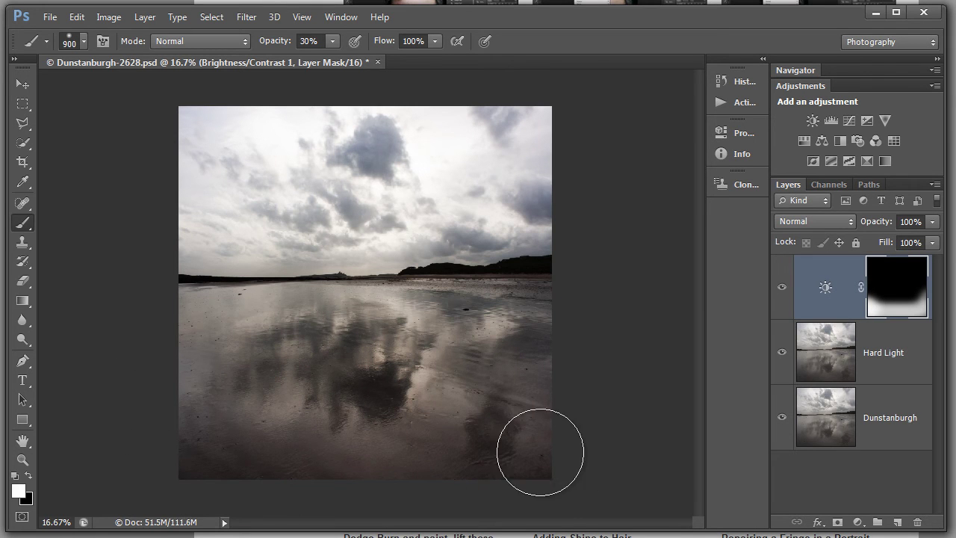
left_click(782, 420, "alt")
left_click(782, 421, "alt")
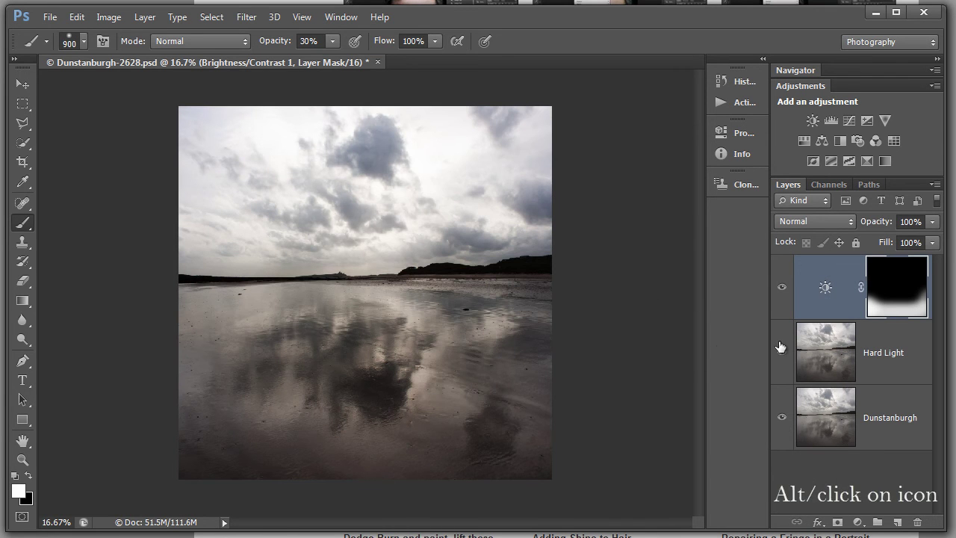
Select the sky with Quick Selection, mask it out of the Hard Light layer using an inverted layer mask, and compare the effect.
left_click(27, 142)
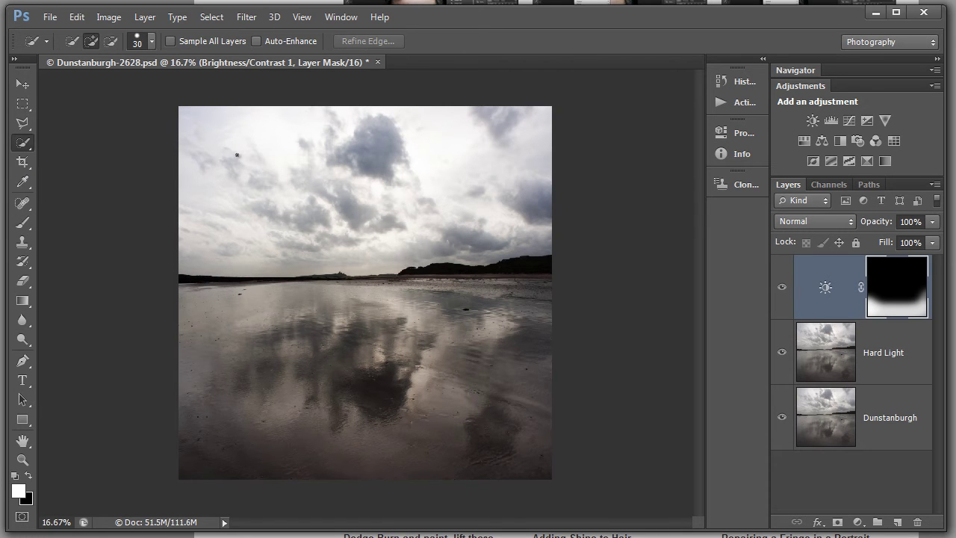
mouse_move(378, 155)
left_mouse_down()
mouse_move(435, 157)
mouse_move(445, 221)
left_mouse_up()
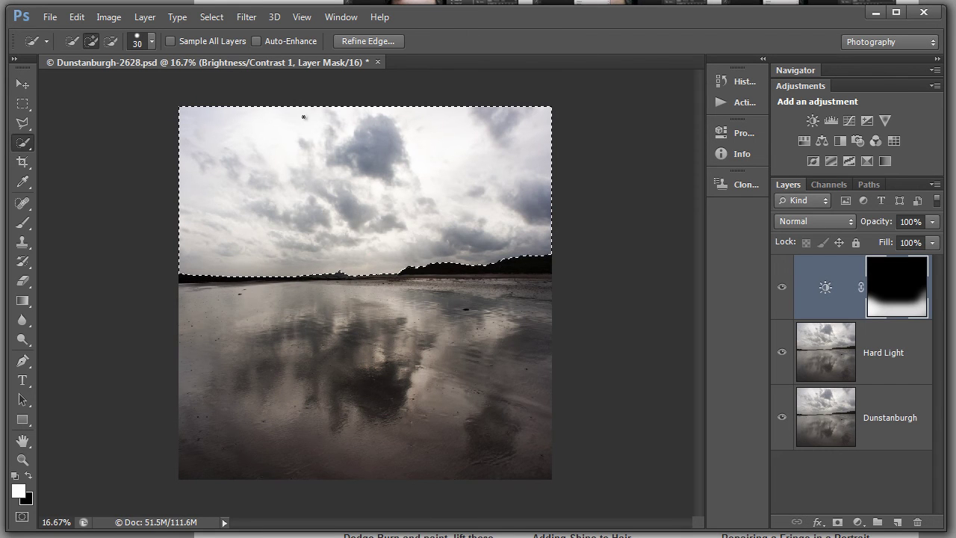
left_click(835, 357)
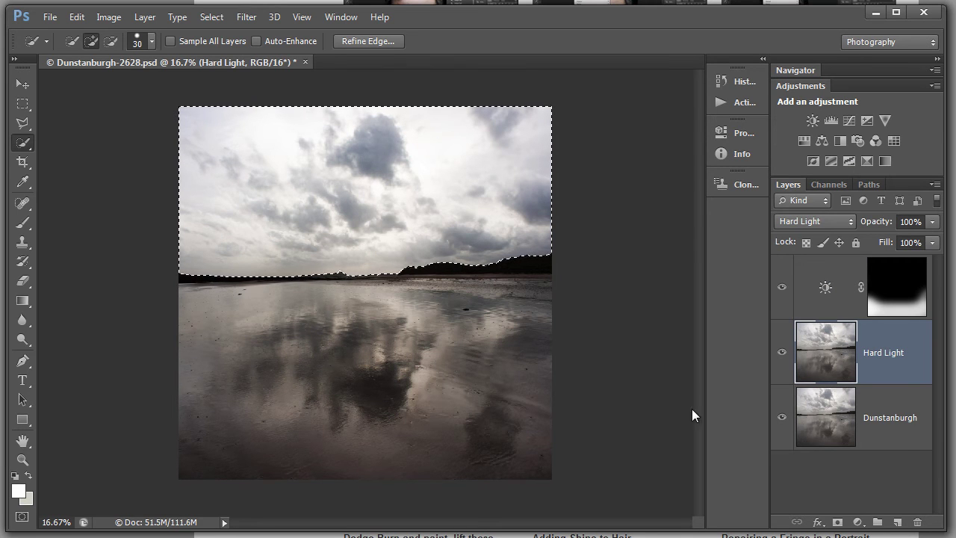
left_click(837, 523)
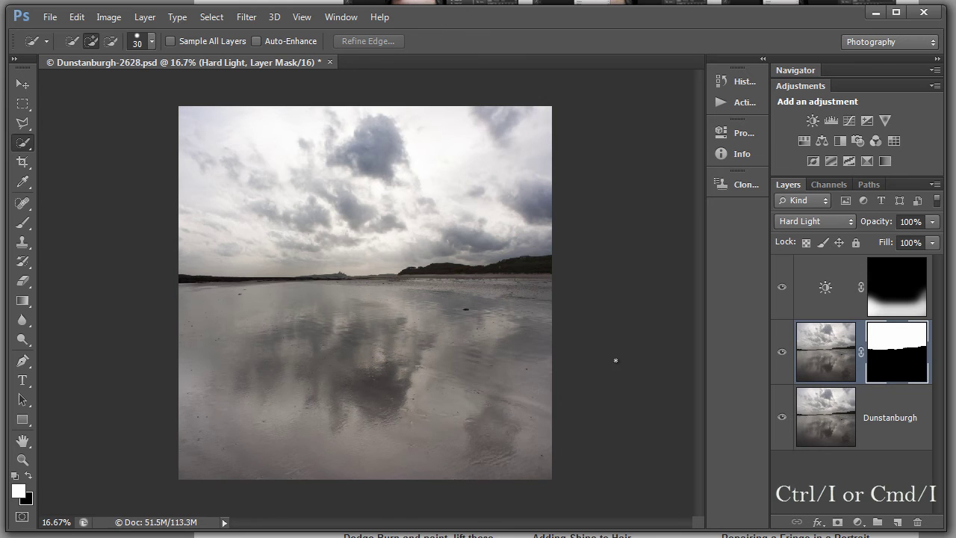
key("ctrl+i")
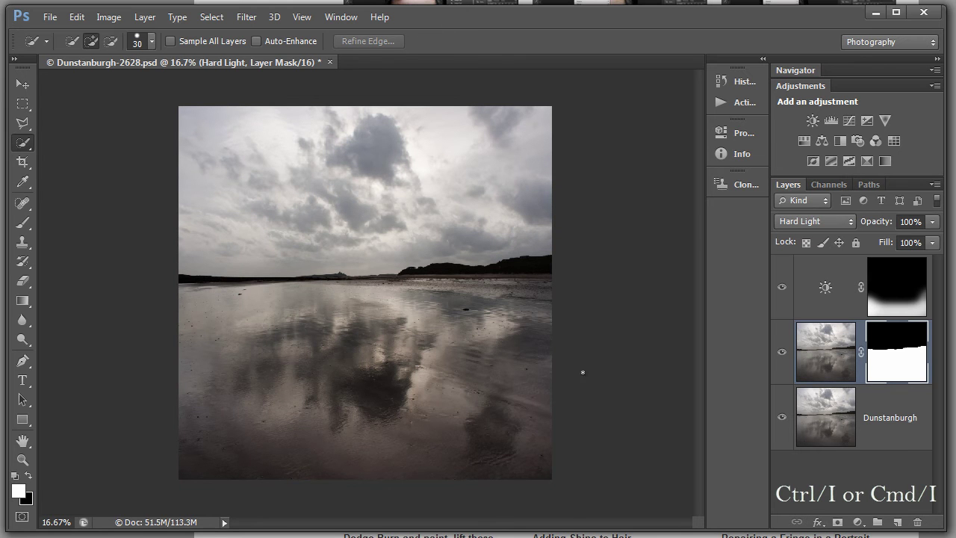
left_click(782, 354)
left_click(781, 352)
left_click(781, 352)
left_click(781, 353)
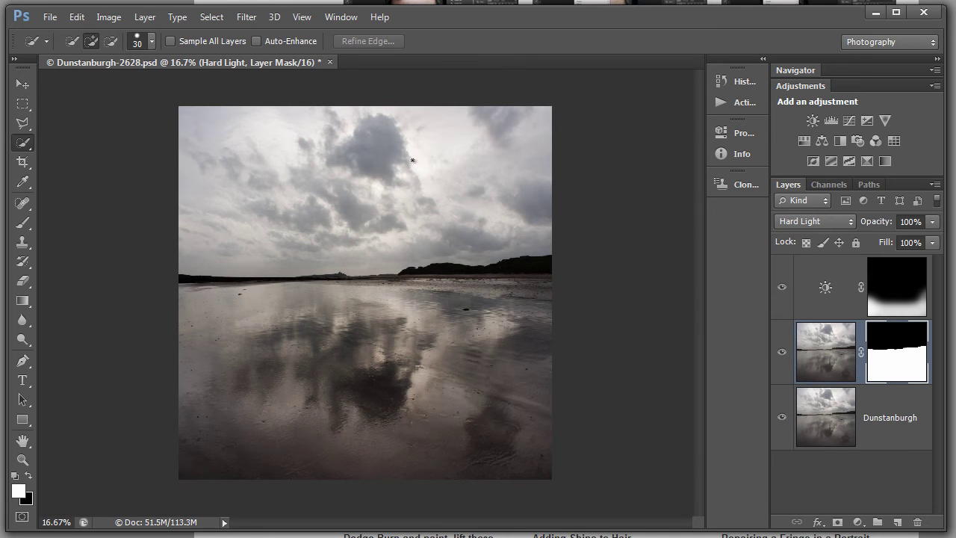
Stamp all visible layers into a new top layer named "Multiply" and set its blend mode to Multiply.
left_click(812, 272)
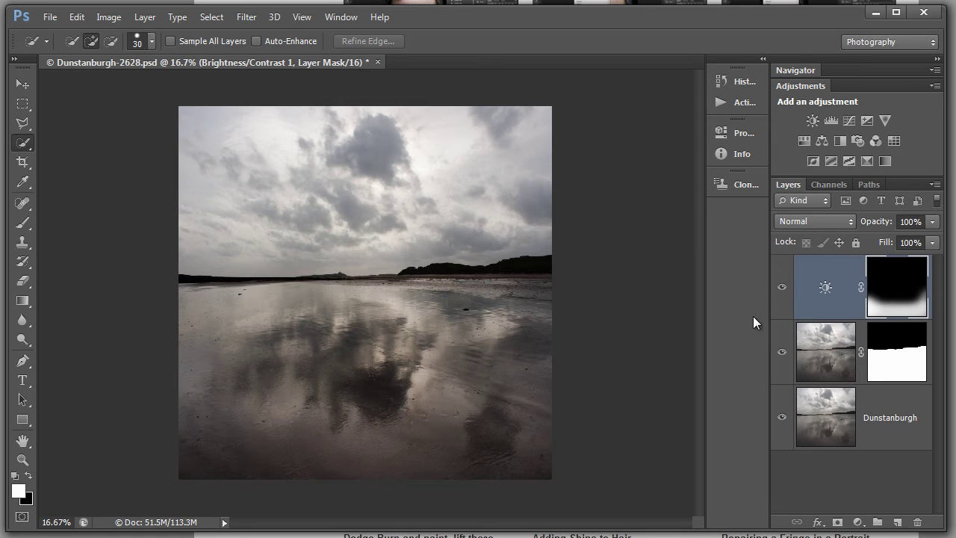
key("ctrl+shift+alt+e")
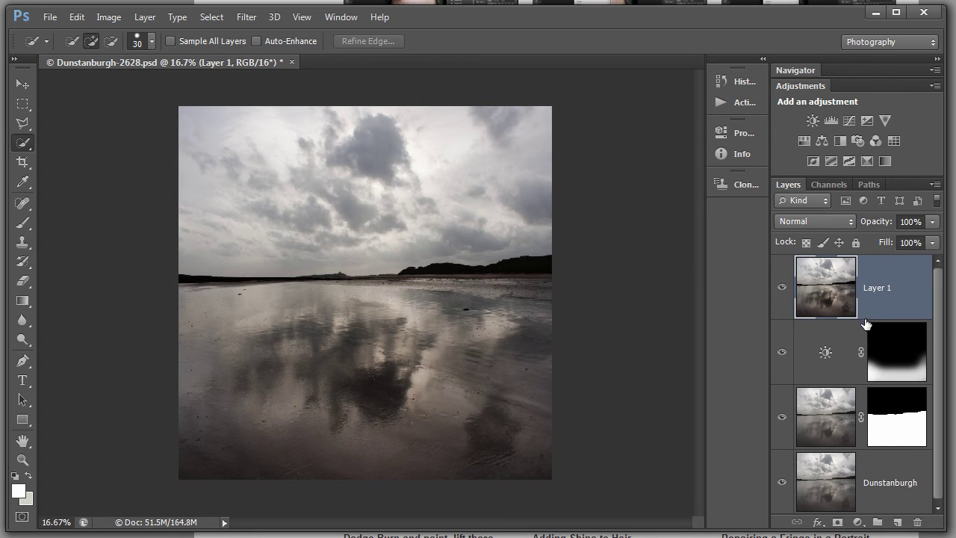
double_click(878, 289)
type("M")
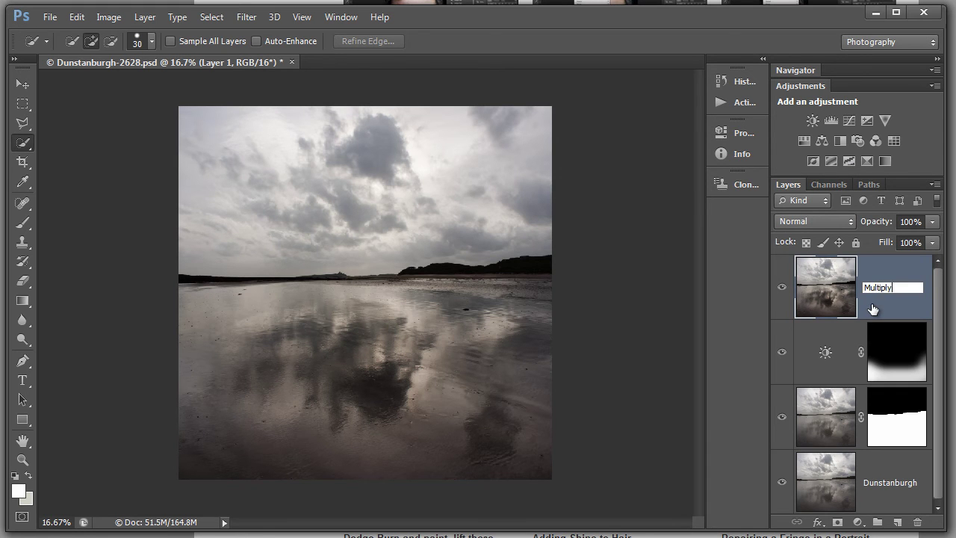
type("ultiply")
key("Return")
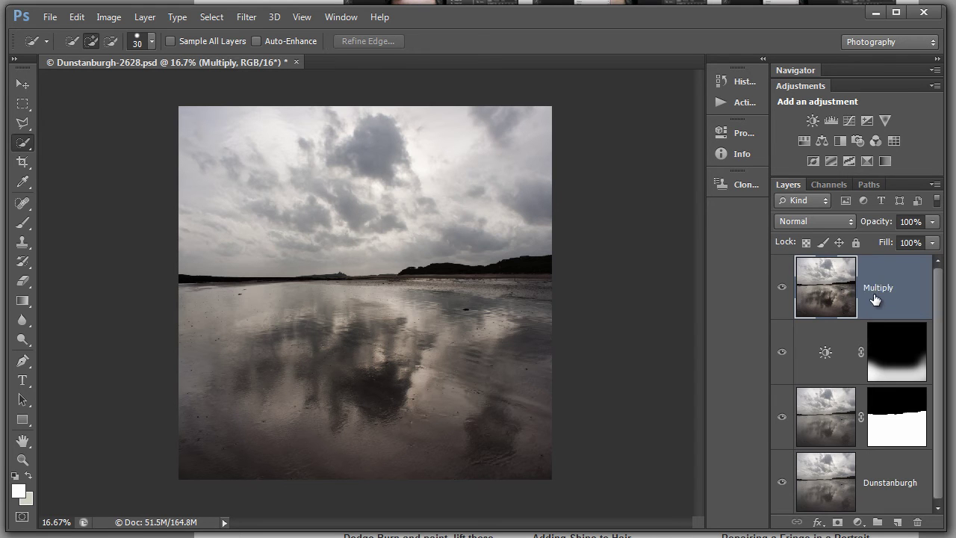
left_click(852, 220)
left_click(811, 284)
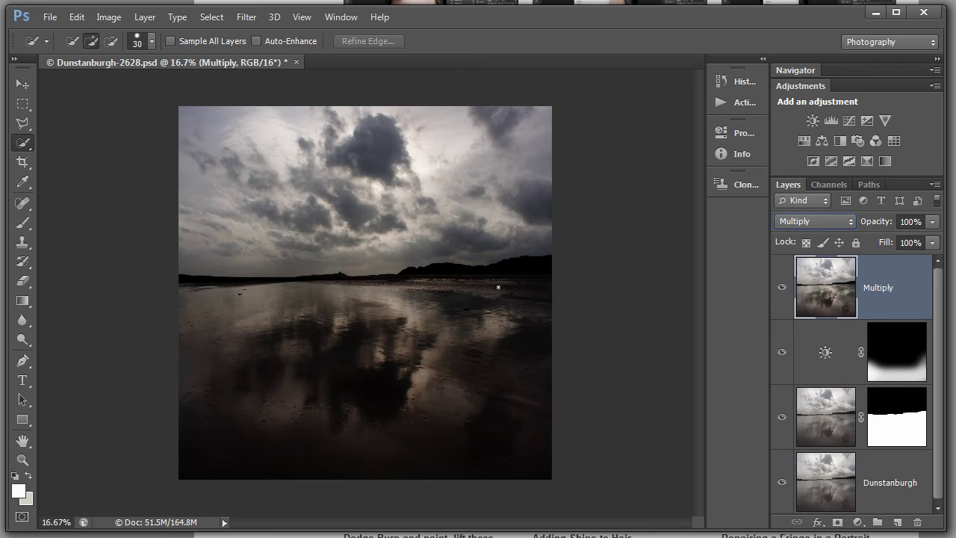
Load the Hard Light mask as a selection, mask the Multiply layer with it, invert that mask to keep the sky, and compare with the original.
left_click_drag(874, 416, 884, 424)
left_click(886, 425, "ctrl")
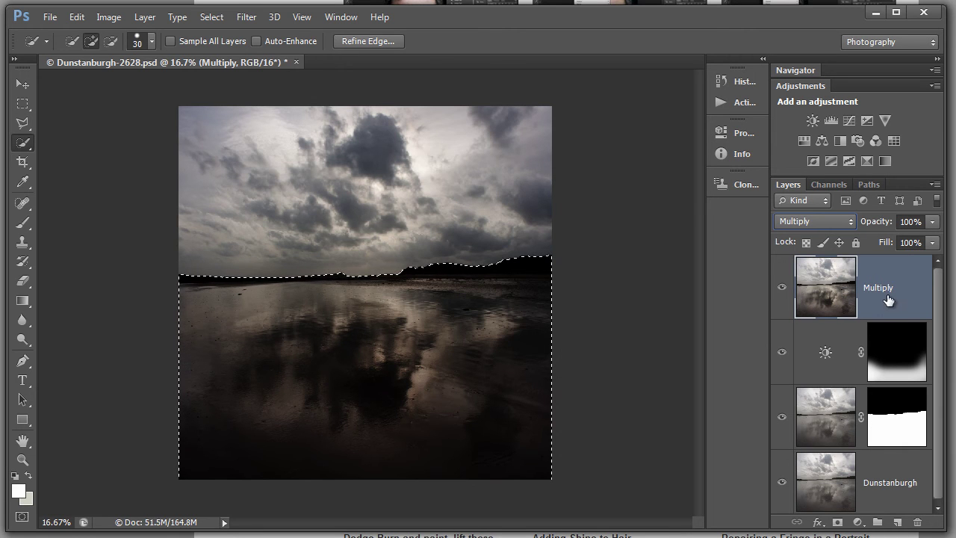
left_click(837, 520)
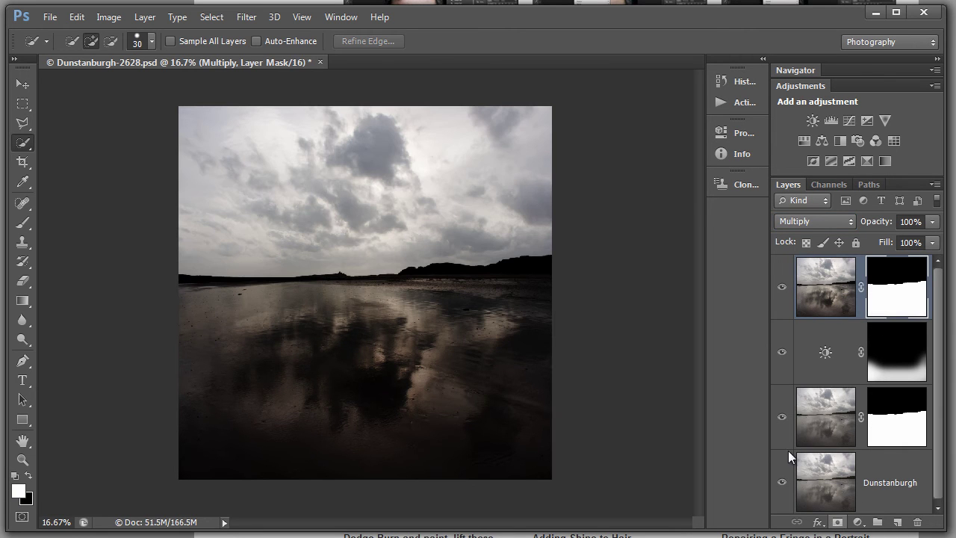
key("ctrl+i")
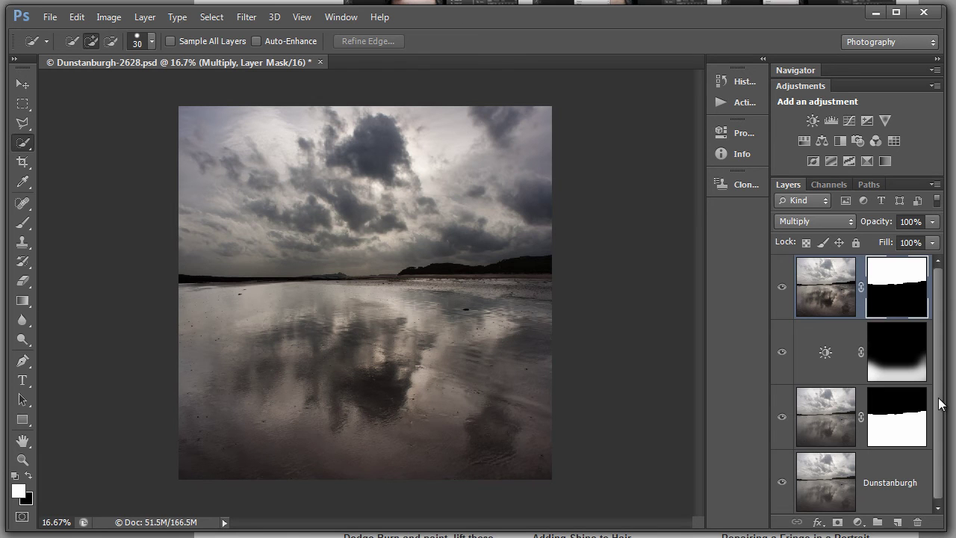
left_click(780, 487)
left_click(780, 486)
left_click(780, 486)
left_click(780, 486)
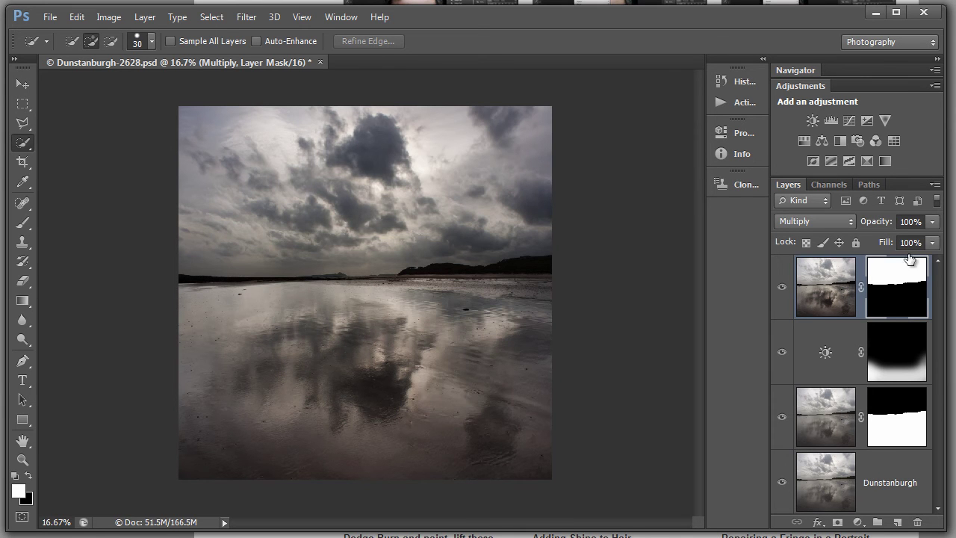
Paint black with the Brush at 30% opacity on the Multiply layer's mask to soften the darkening along the horizon.
left_click(27, 478)
left_click(22, 223)
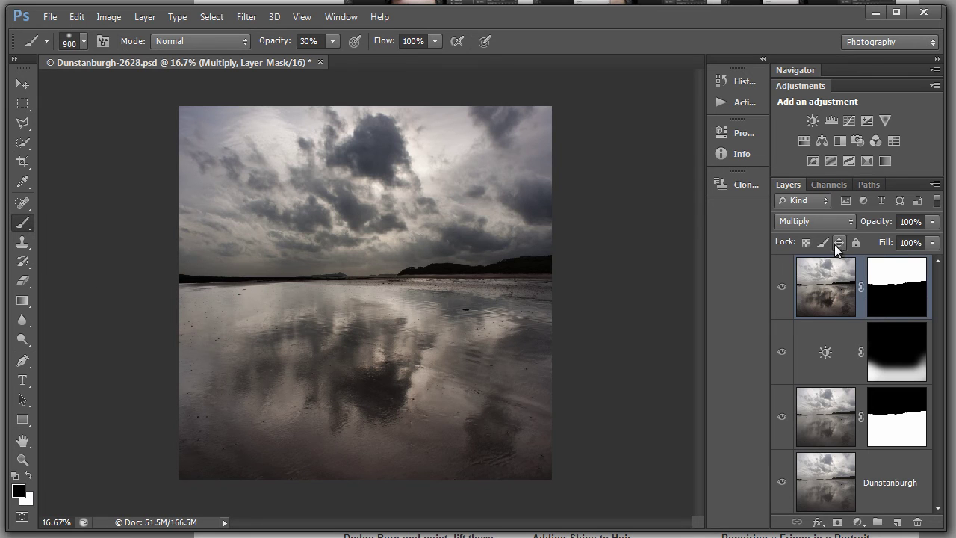
mouse_move(562, 280)
left_mouse_down()
mouse_move(428, 283)
mouse_move(171, 280)
mouse_move(488, 287)
mouse_move(588, 271)
mouse_move(582, 246)
mouse_move(481, 239)
mouse_move(349, 260)
mouse_move(147, 262)
mouse_move(165, 279)
mouse_move(565, 284)
mouse_move(542, 277)
mouse_move(139, 292)
mouse_move(430, 287)
mouse_move(575, 273)
mouse_move(155, 289)
mouse_move(528, 279)
left_mouse_up()
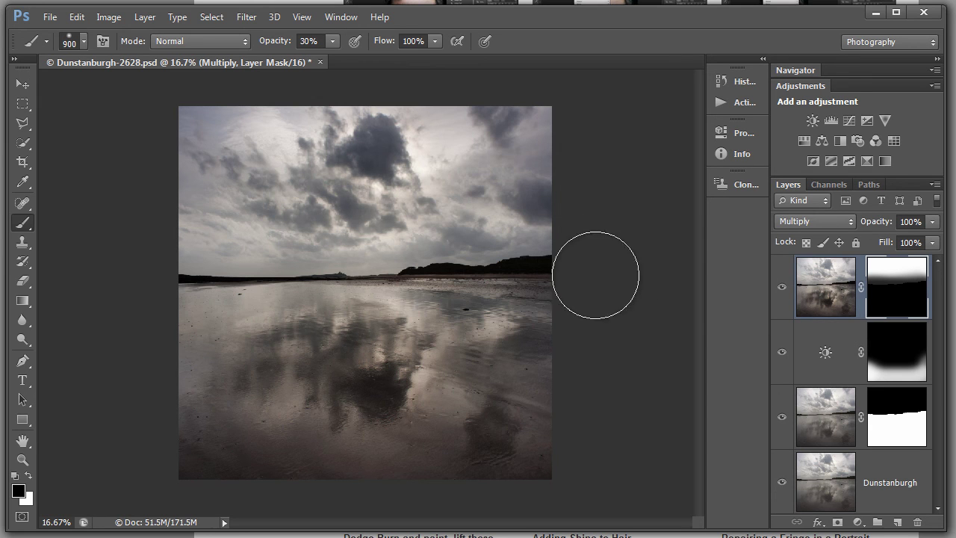
mouse_move(255, 135)
left_mouse_down()
mouse_move(304, 184)
mouse_move(372, 160)
mouse_move(380, 174)
mouse_move(353, 206)
mouse_move(231, 184)
mouse_move(174, 148)
mouse_move(222, 181)
mouse_move(327, 207)
mouse_move(529, 208)
mouse_move(523, 238)
left_mouse_up()
Stamp all visible layers into a new top layer and set its blend mode to Hard Light.
key("ctrl+shift+alt+e")
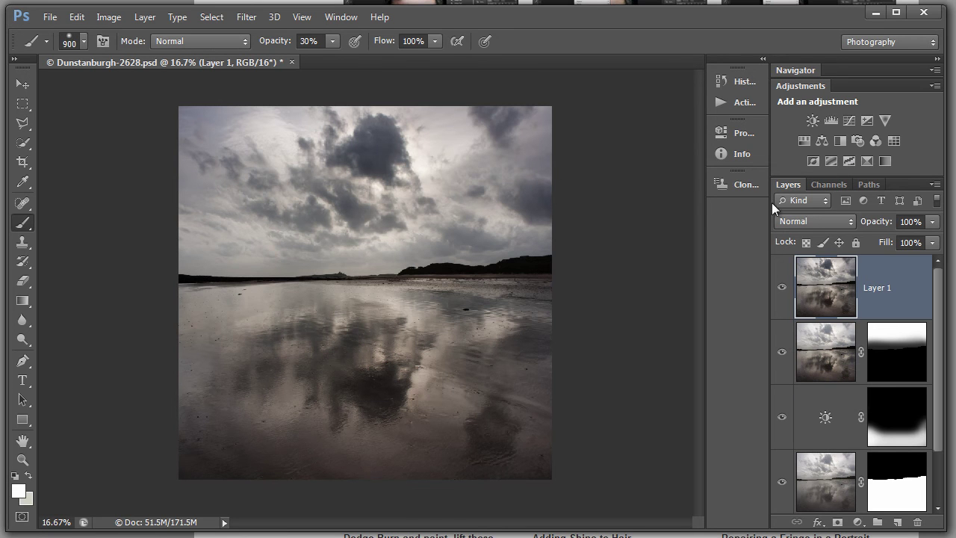
left_click(848, 222)
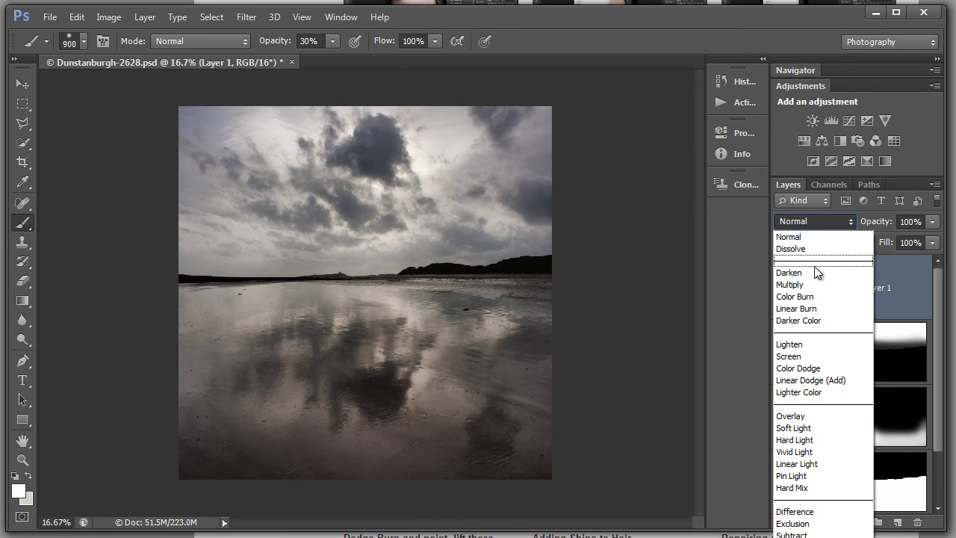
left_click(794, 441)
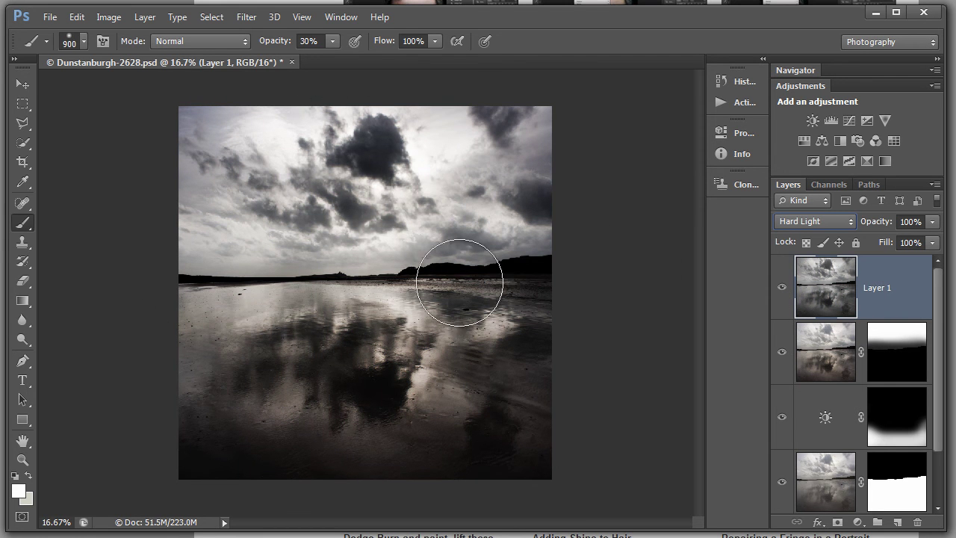
Split the top layer's Blend If Gray highlights for This Layer to 55 / 255, and compare the image with and without that layer.
double_click(878, 278)
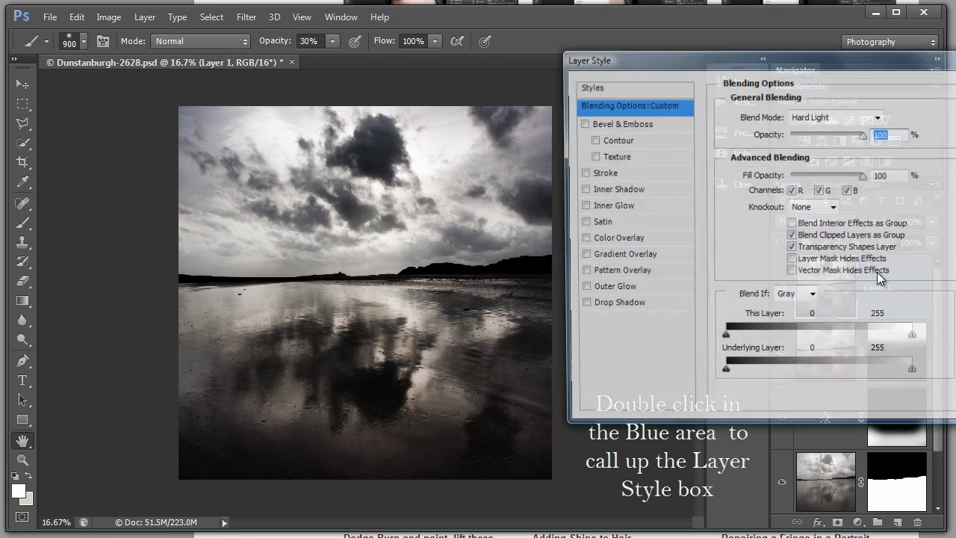
left_click_drag(837, 60, 789, 104)
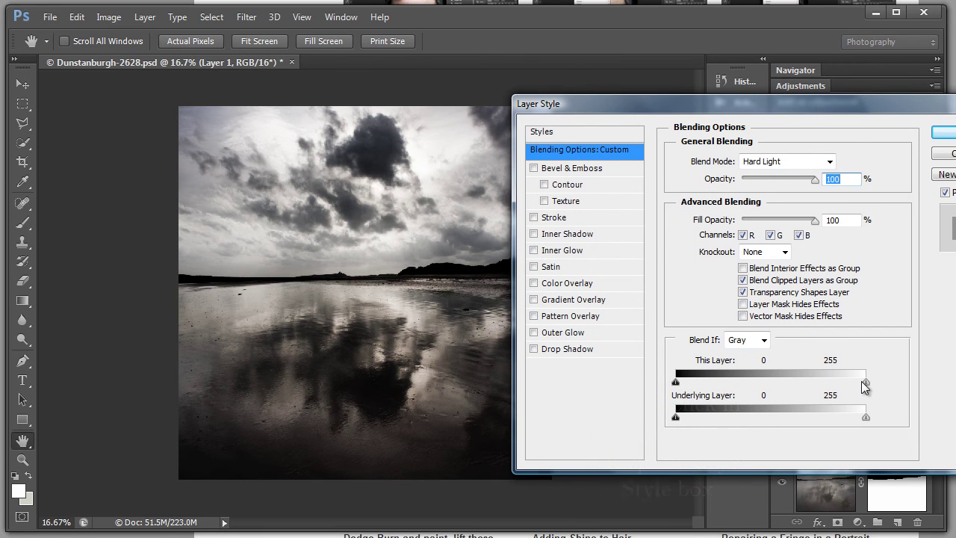
left_click_drag(864, 387, 816, 390)
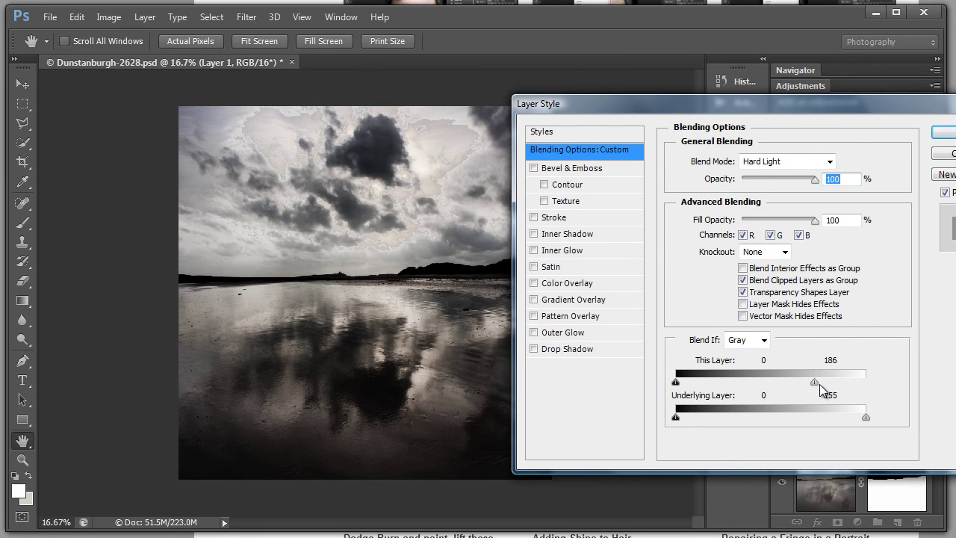
left_click_drag(816, 386, 715, 383)
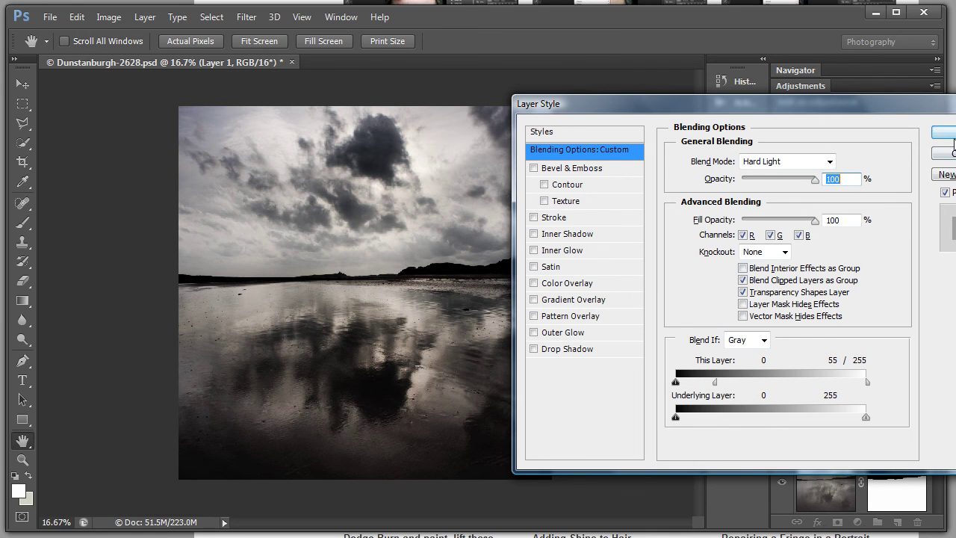
left_click(943, 132)
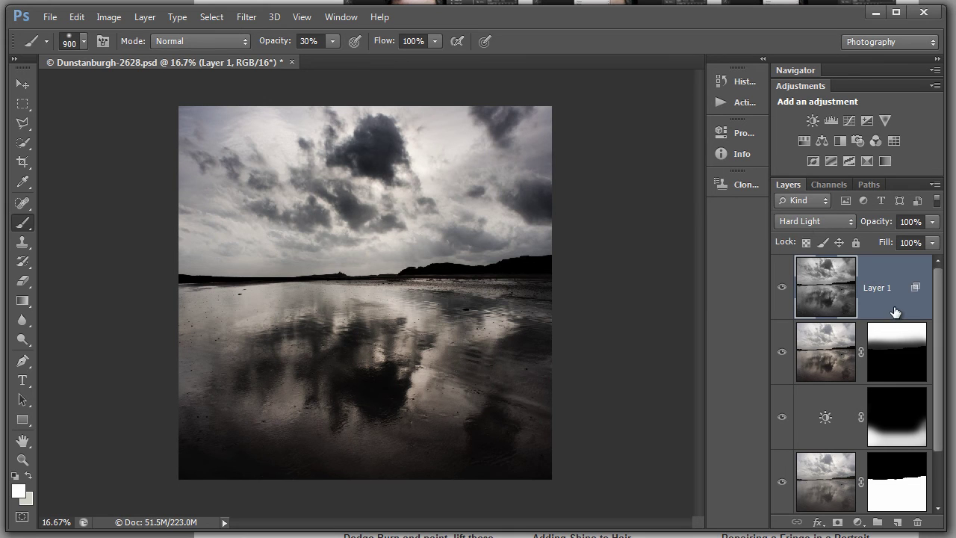
left_click(782, 287)
left_click(782, 287)
left_click(782, 287)
left_click(782, 288)
Mask the top layer using the lower Hard Light layer's mask as a selection, invert the new mask to keep the sky, and compare the effect.
left_click(901, 486, "ctrl")
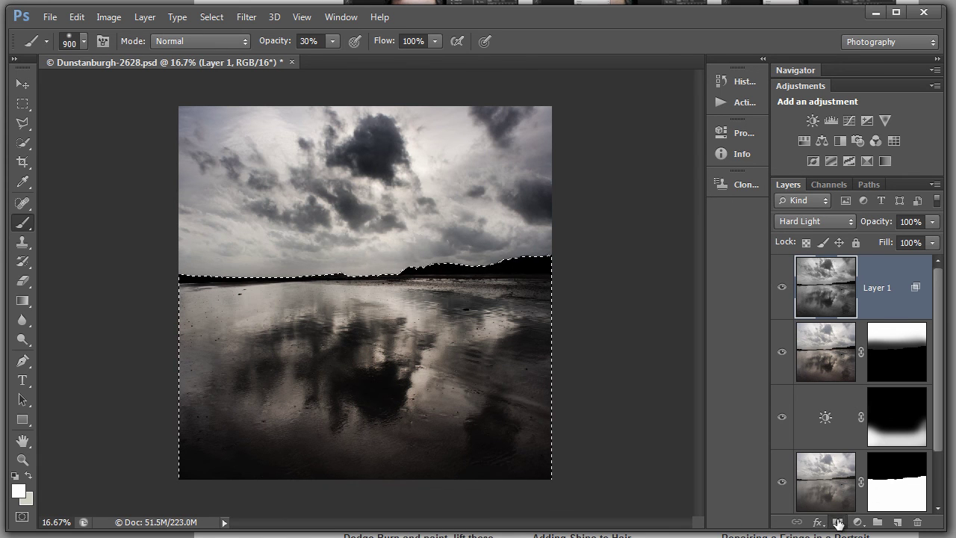
left_click(837, 522)
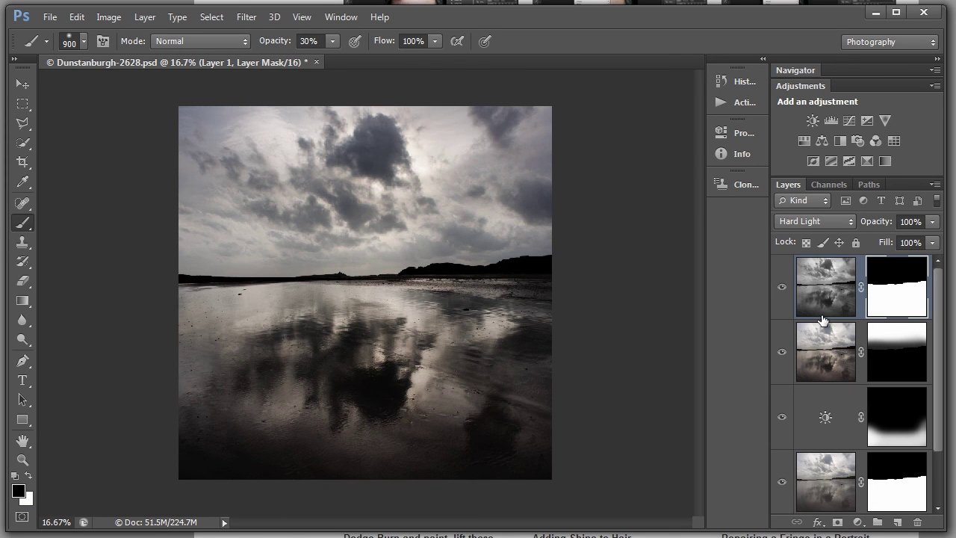
key("ctrl+i")
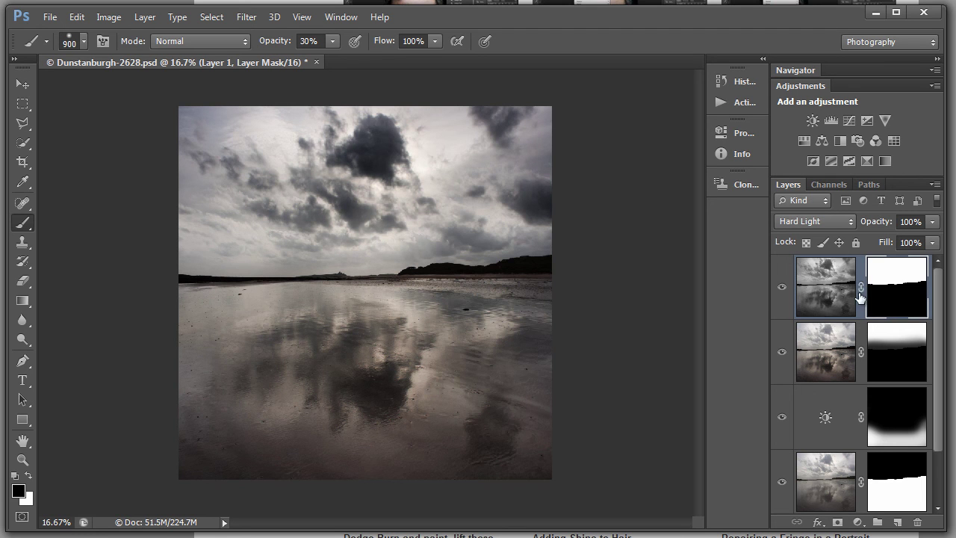
left_click(782, 289)
left_click(782, 288)
left_click(783, 288)
left_click(782, 289)
Widen the Layers panel until the layer names show, and rename the top layer "Hard Loght".
left_click_drag(940, 444, 939, 495)
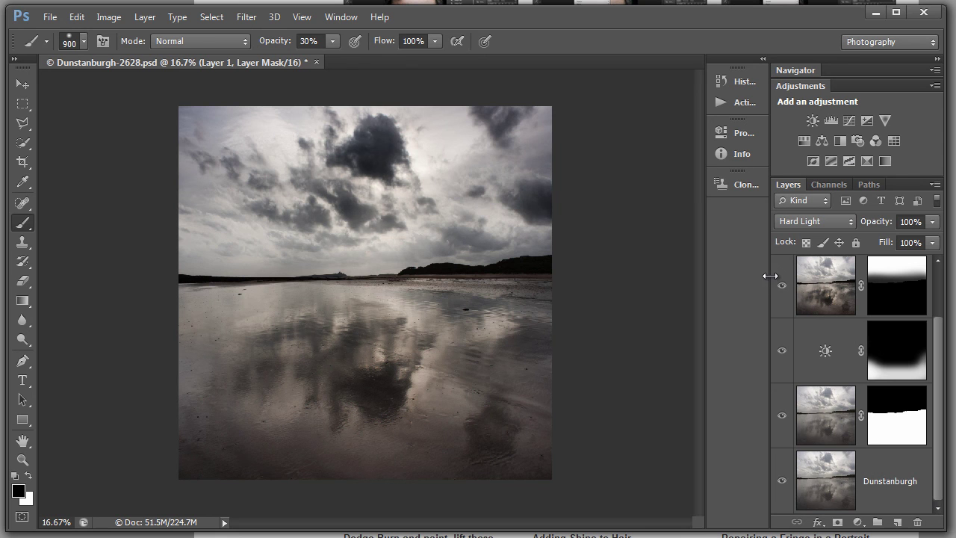
left_click_drag(769, 275, 648, 276)
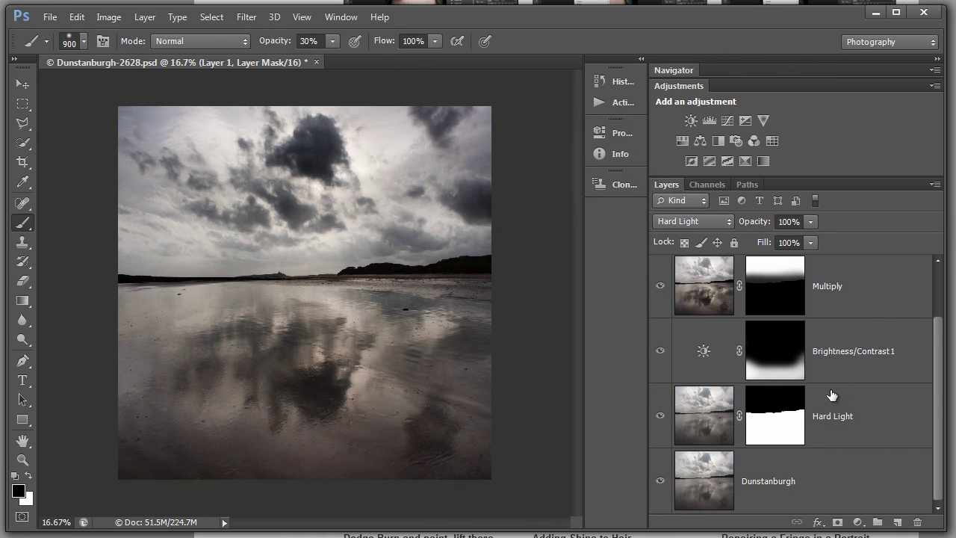
left_click_drag(939, 373, 940, 321)
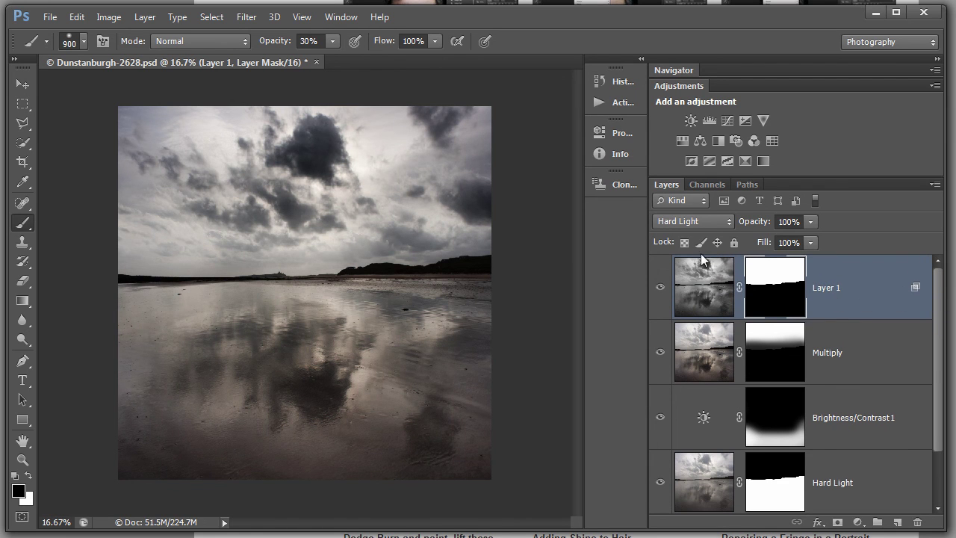
double_click(829, 290)
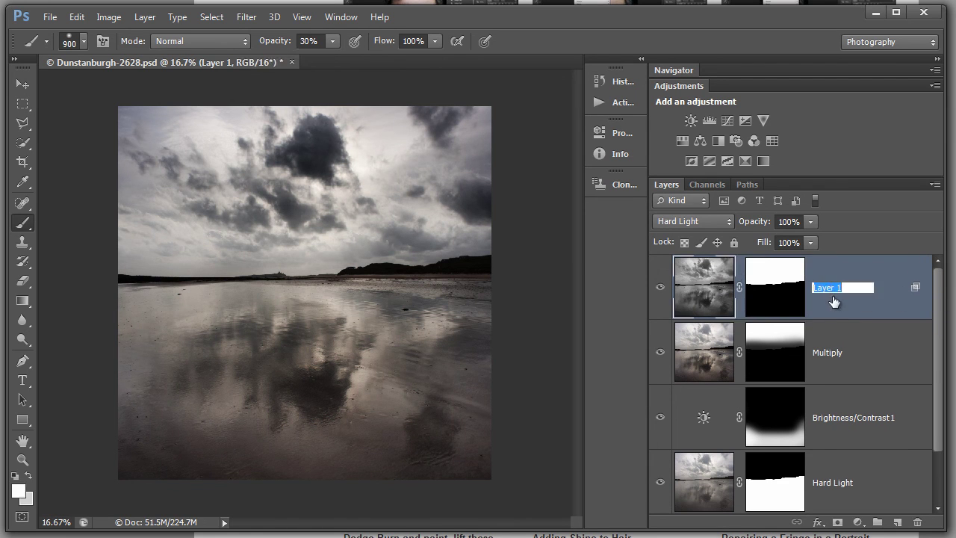
type("Hard Loght")
key("Return")
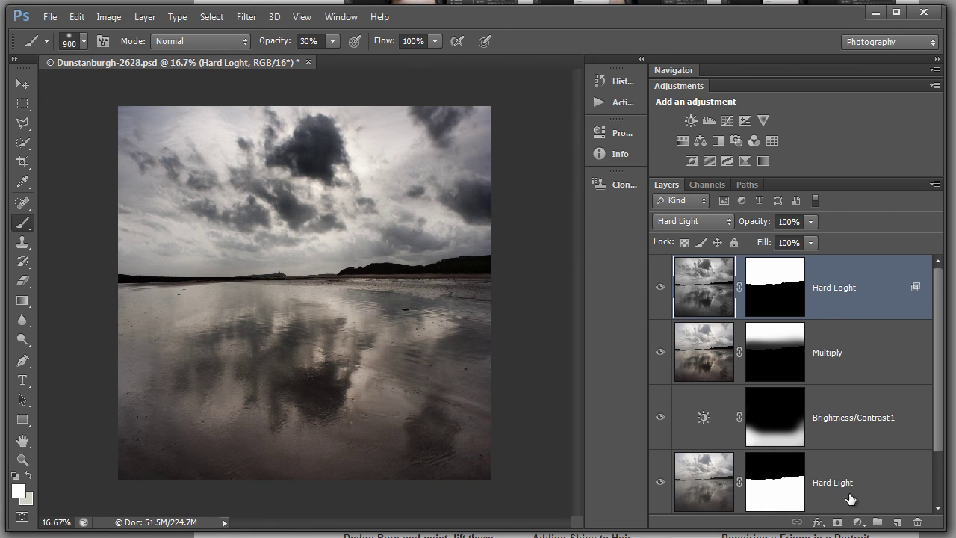
Compare the finished image with the original by repeatedly isolating the Dunstanburgh layer and restoring all layers.
left_click_drag(938, 414, 929, 501)
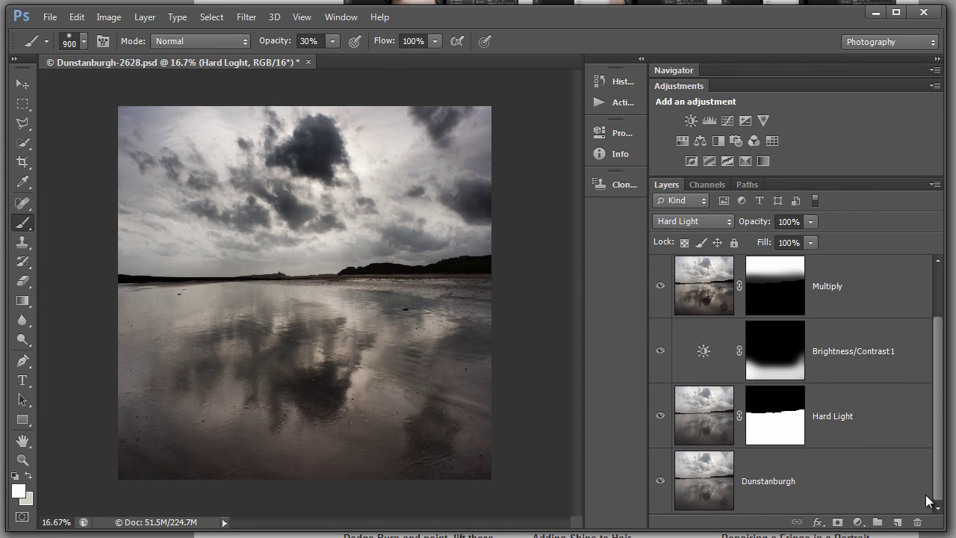
left_click(656, 484, "alt")
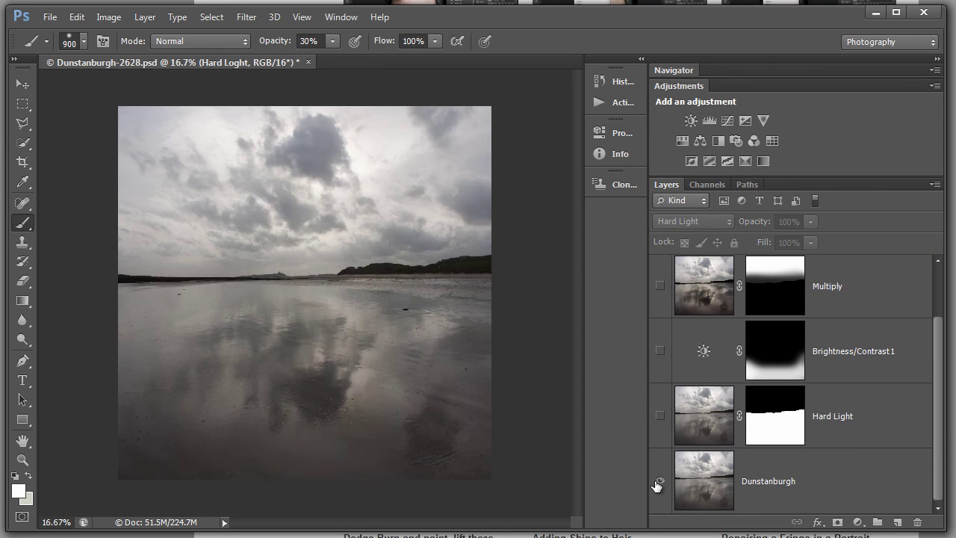
left_click(656, 484, "alt")
left_click(657, 484, "alt")
left_click(657, 484, "alt")
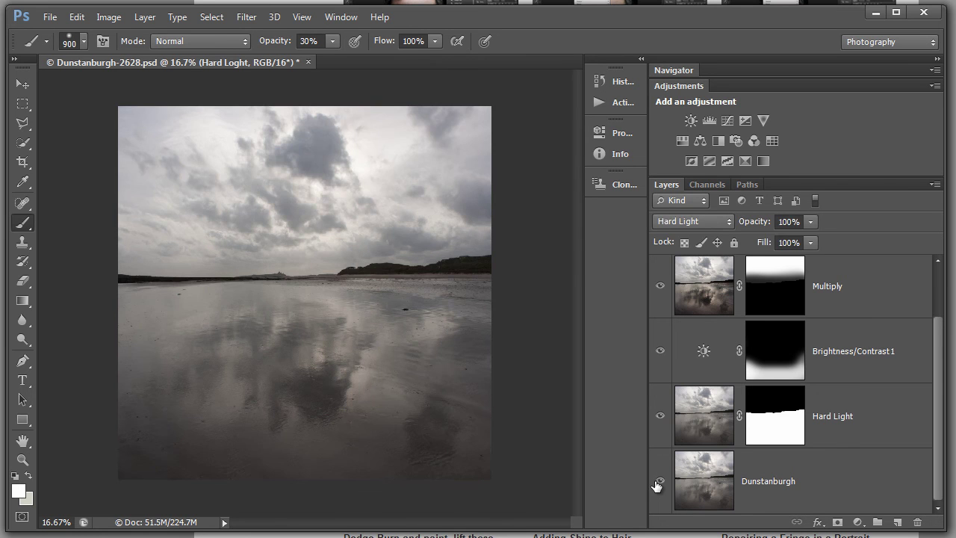
left_click(657, 484, "alt")
left_click(656, 484, "alt")
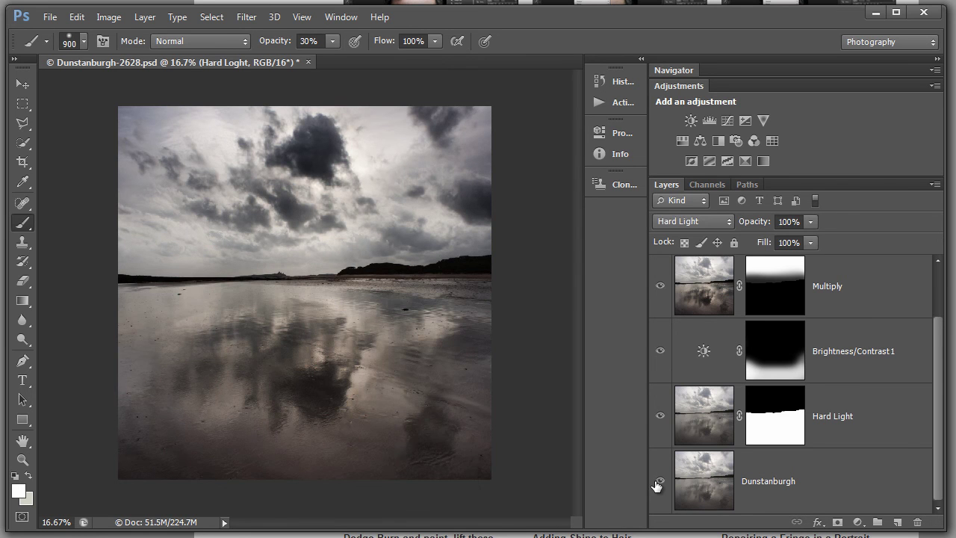